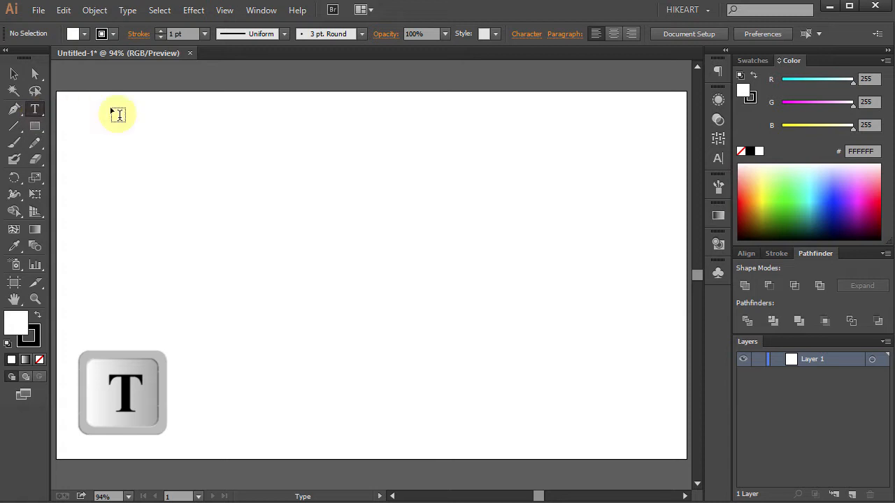
Step: Place a new type object on the artboard and enter the word SEA in black serif letters
left_click(526, 34)
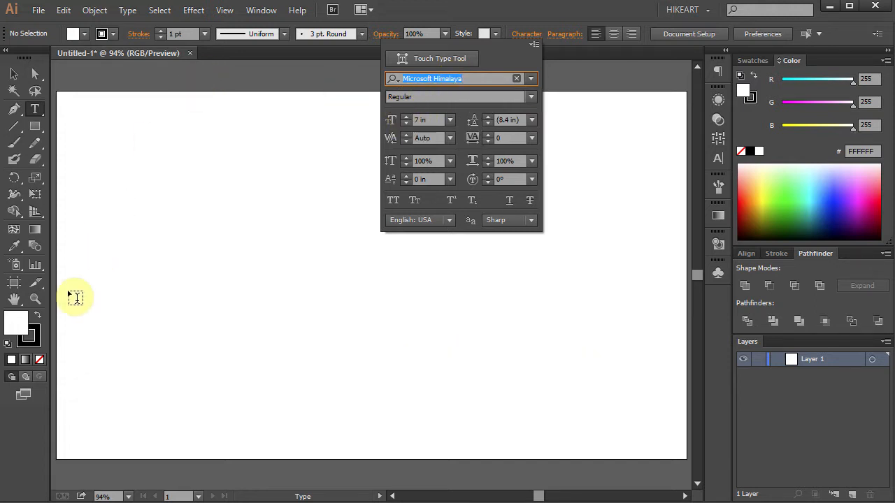
left_click(68, 330)
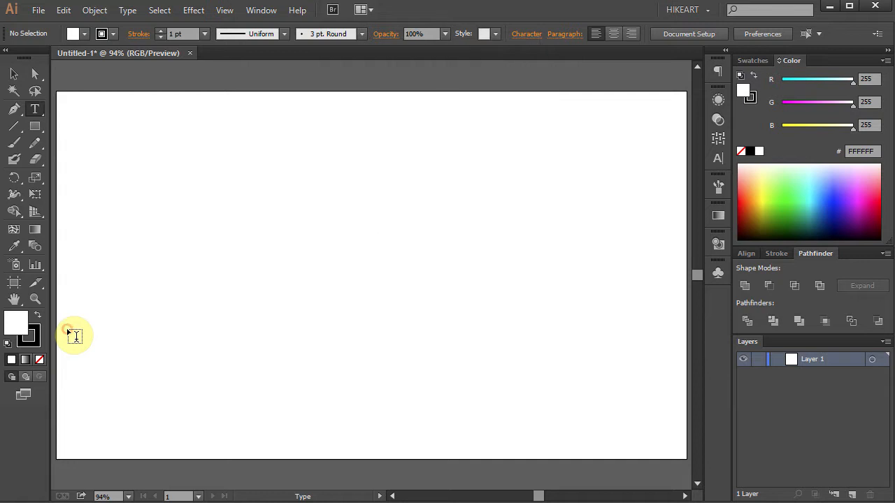
left_click(68, 343)
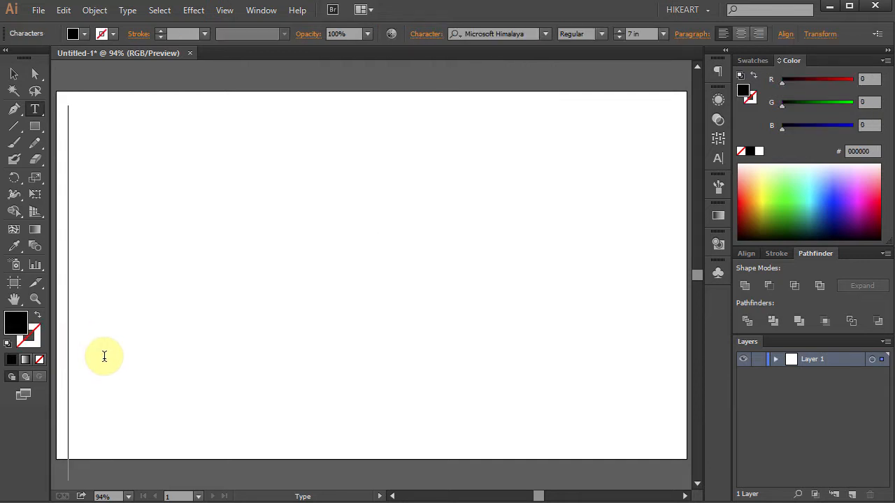
type("SE")
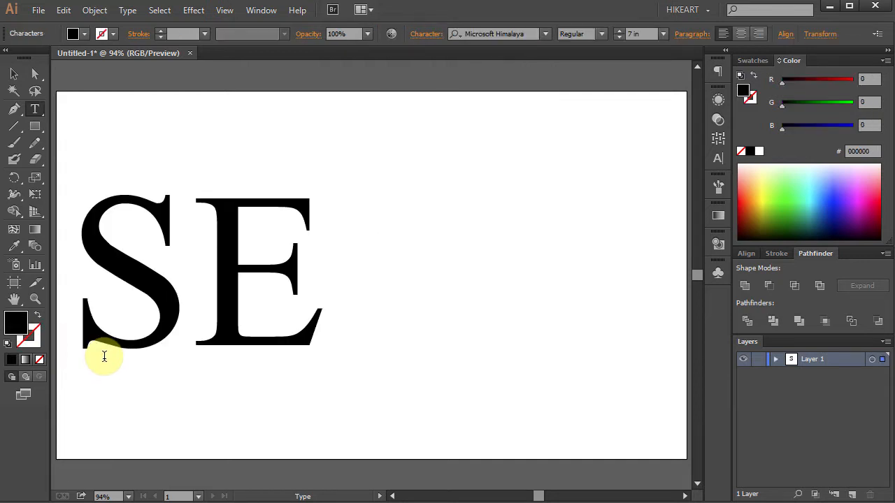
type("A")
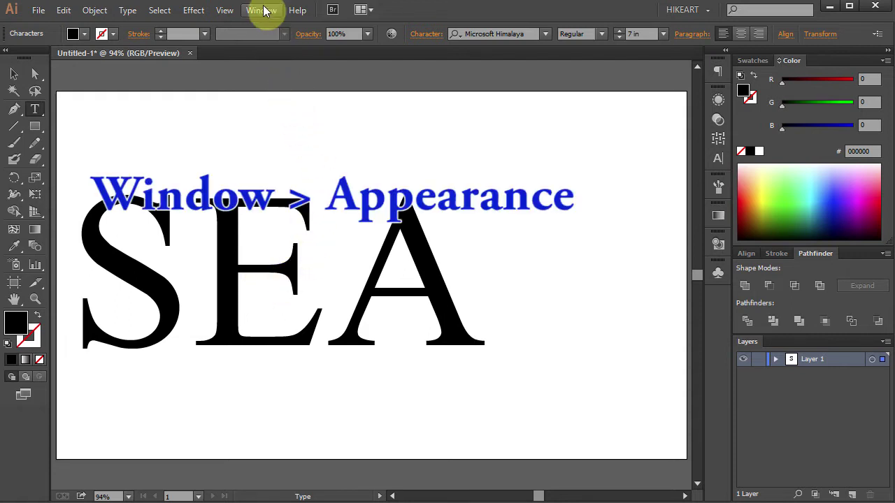
left_click(262, 10)
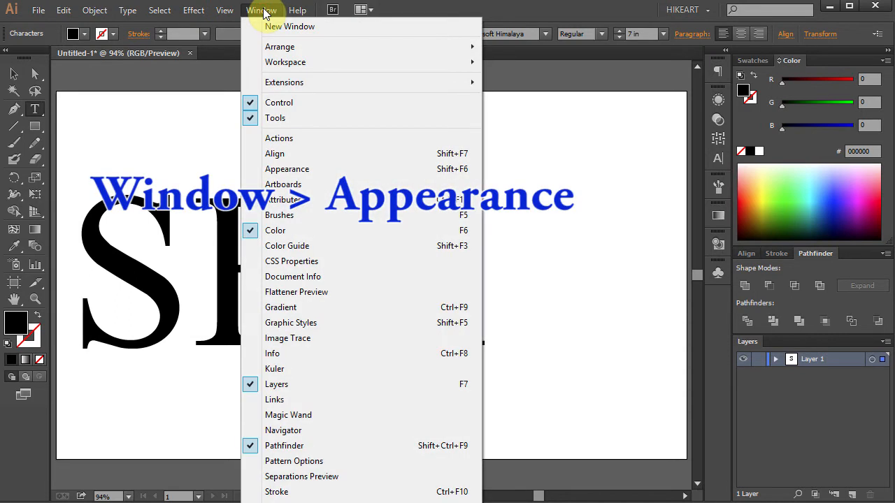
Step: Show the Appearance panel for the SEA type object
left_click(317, 170)
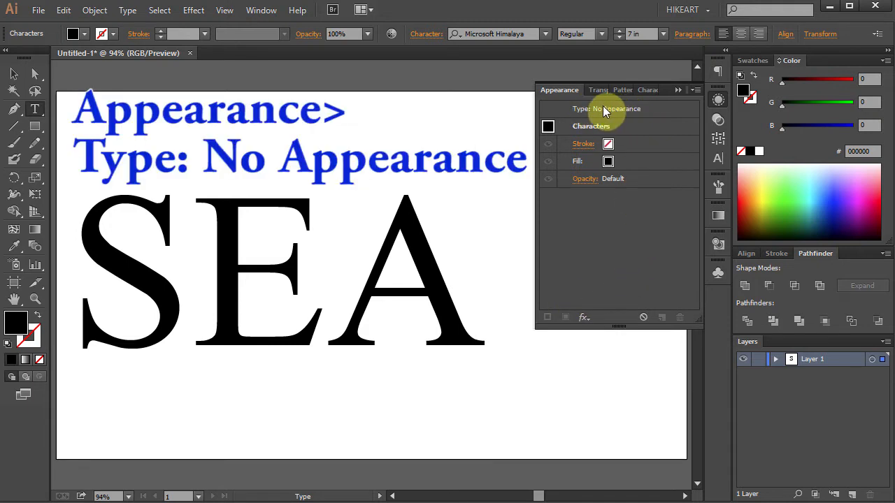
Step: Add a 1 pt stroke to the whole SEA type object and select its fill, then the Characters level
left_click(652, 109)
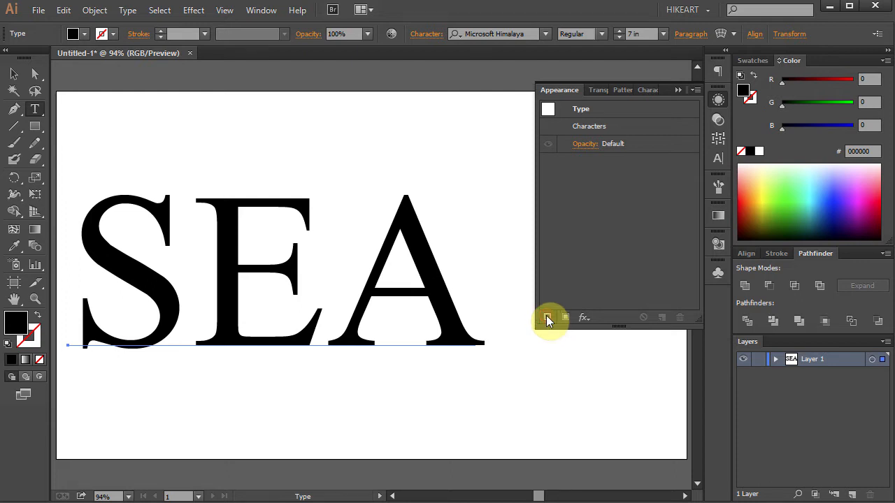
left_click(545, 318)
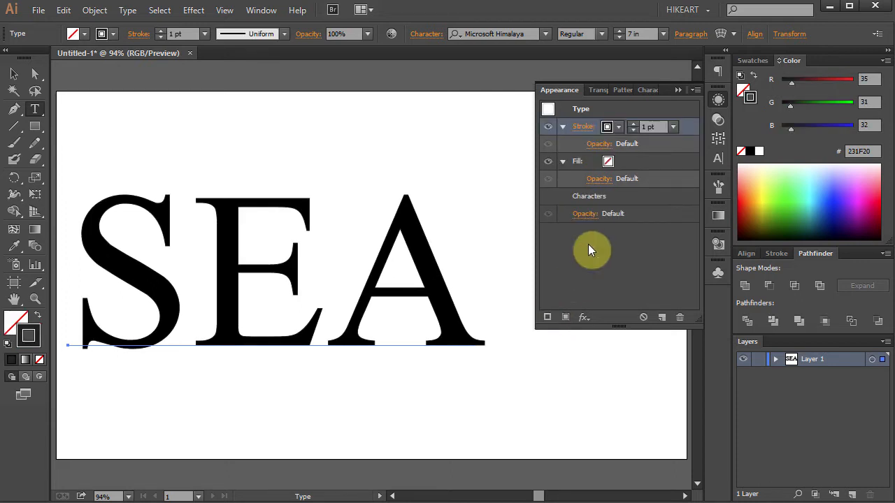
left_click(608, 162)
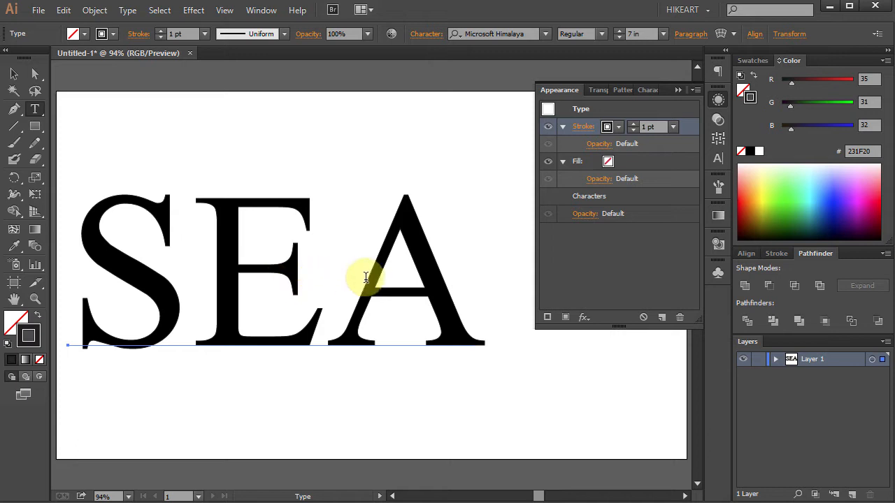
left_click(619, 197)
Step: Set the SEA characters' fill to None so the letters show only as thin outlines
double_click(624, 197)
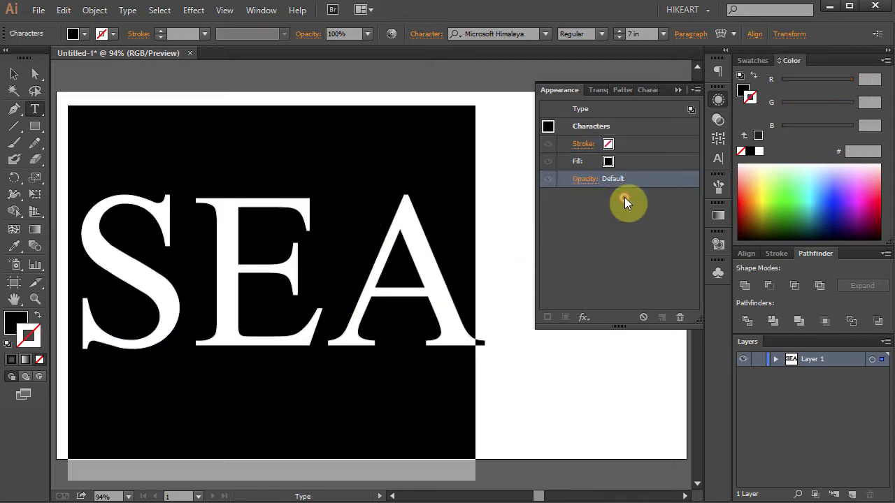
left_click(611, 161)
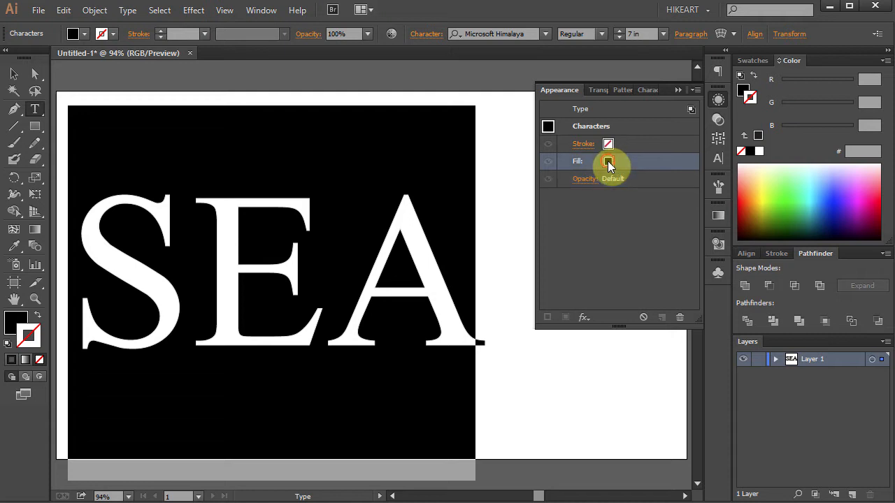
left_click(620, 163)
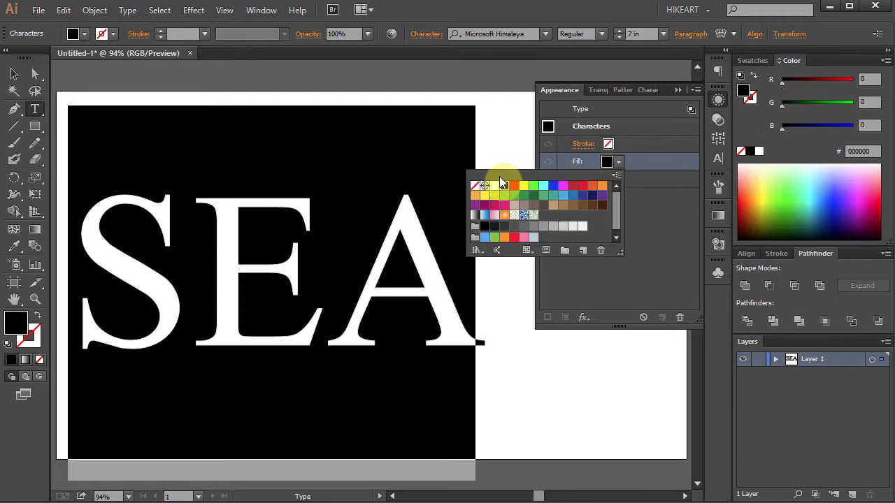
left_click(475, 186)
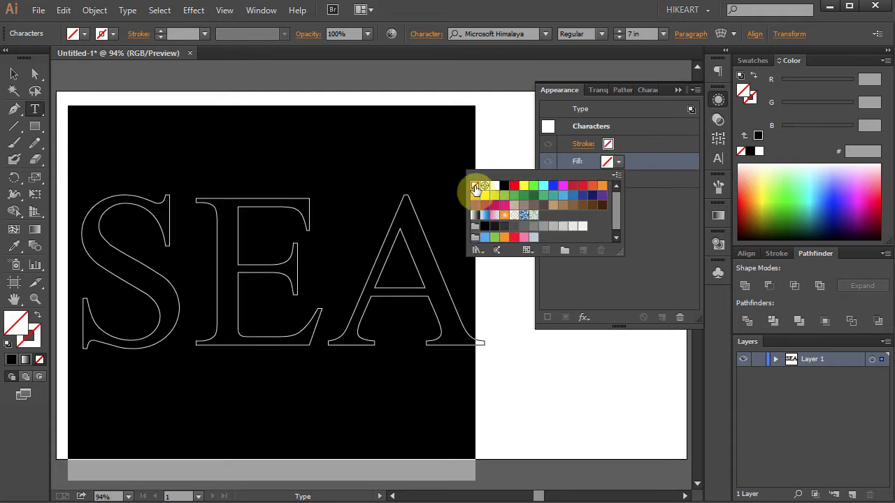
left_click(568, 272)
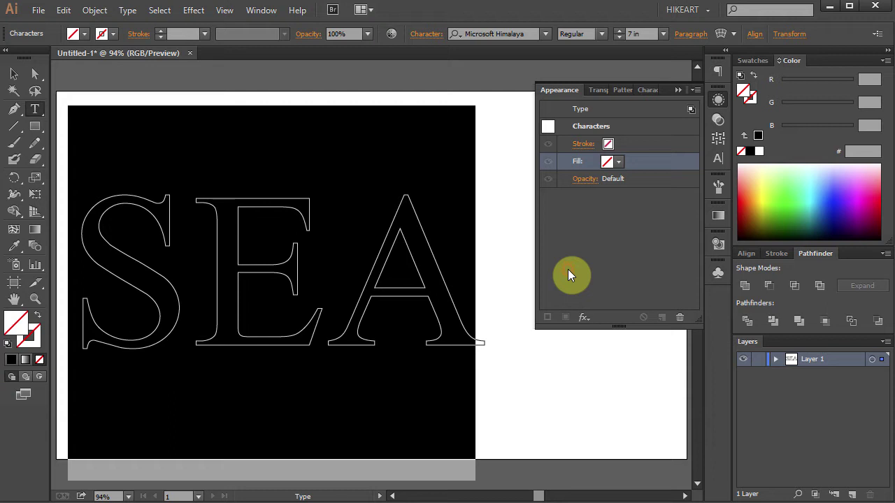
Step: Set the SEA object-level fill to the magenta swatch (FF00FF)
left_click(611, 109)
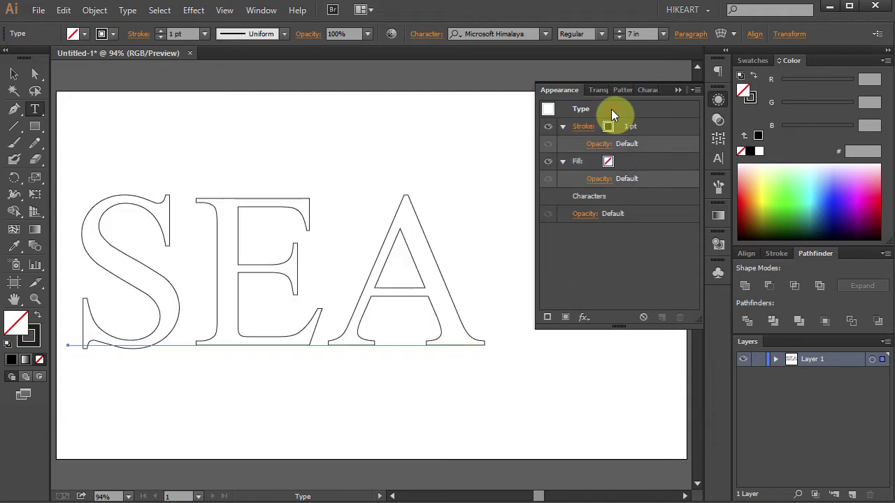
left_click(610, 163)
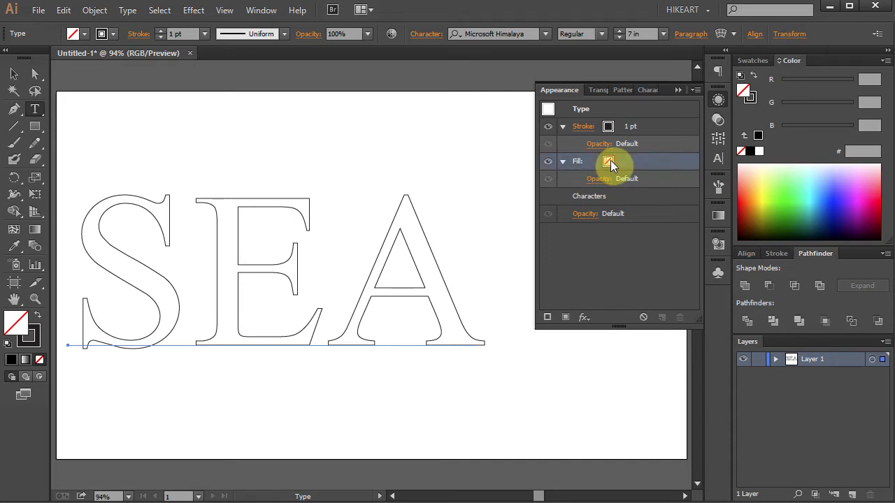
left_click(622, 163)
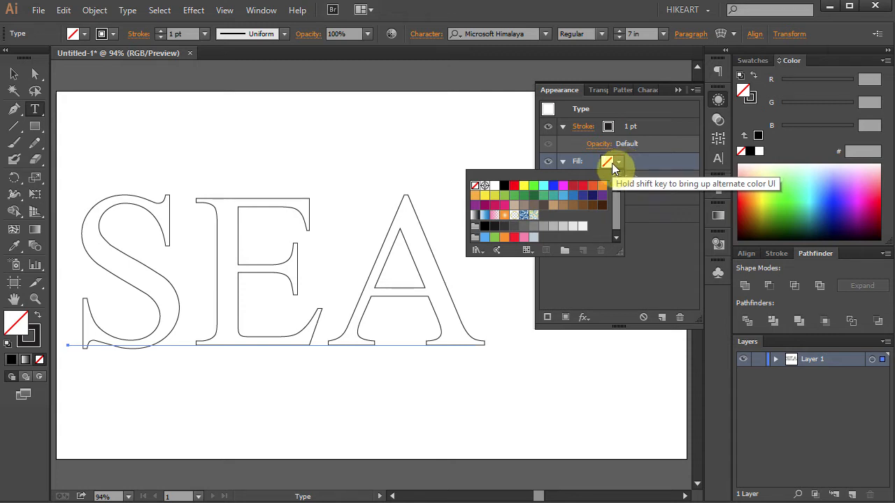
left_click(563, 187)
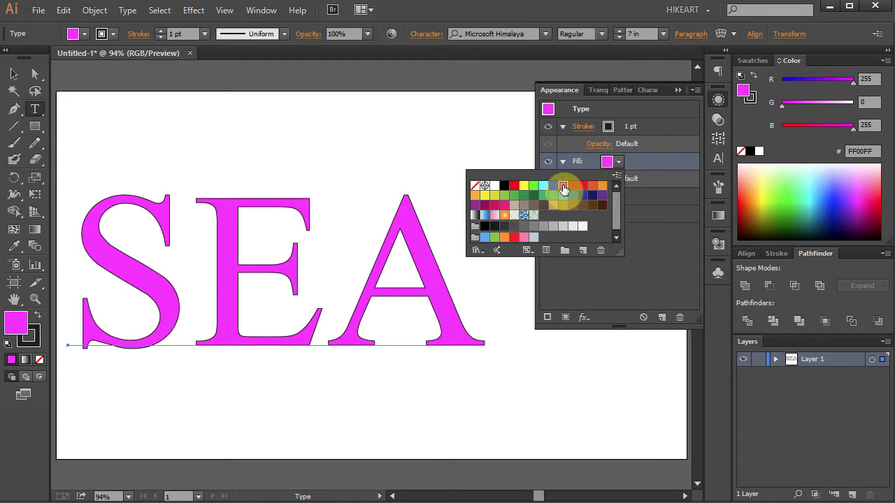
Step: Raise the object stroke weight to 5 pt and add a second stroke to SEA
left_click(653, 127)
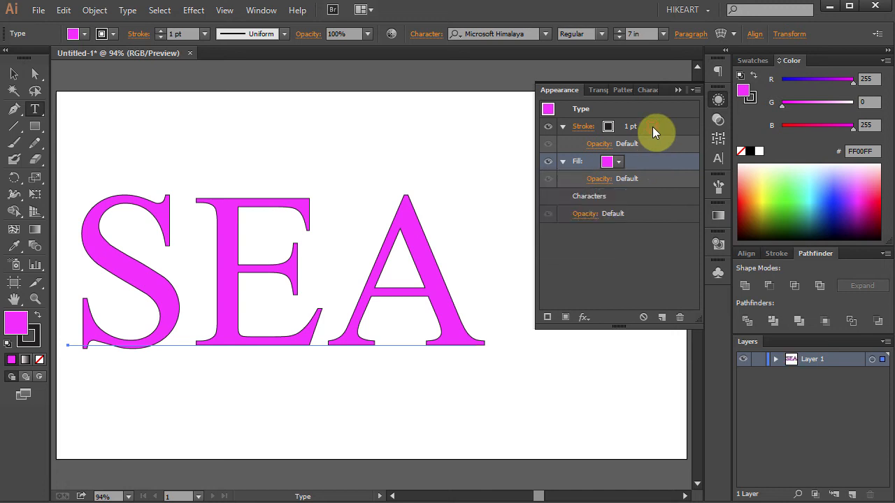
left_click(652, 126)
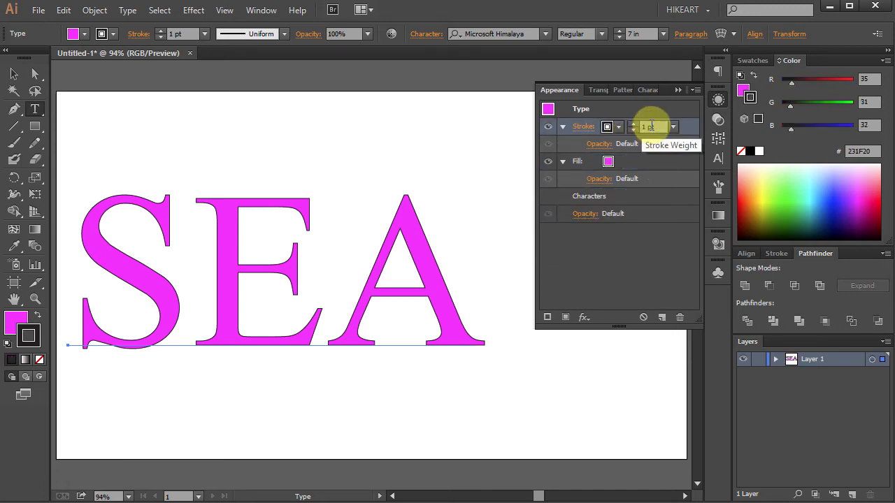
left_click(634, 127)
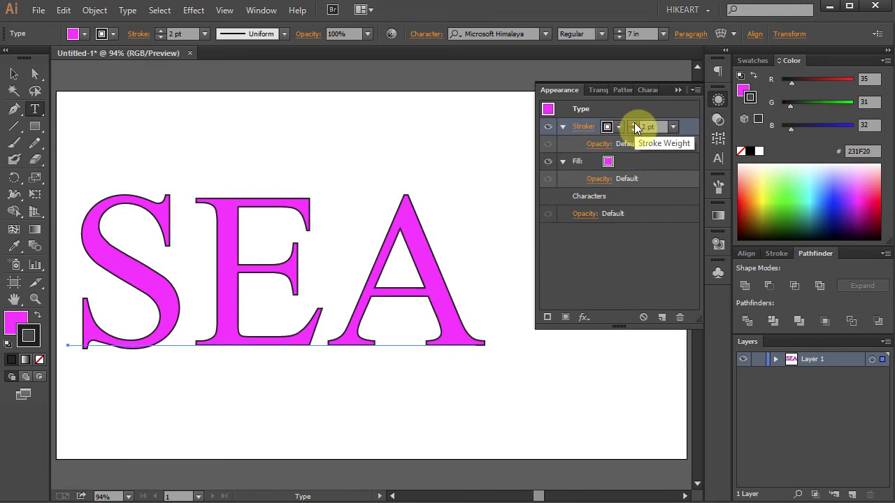
left_click(634, 126)
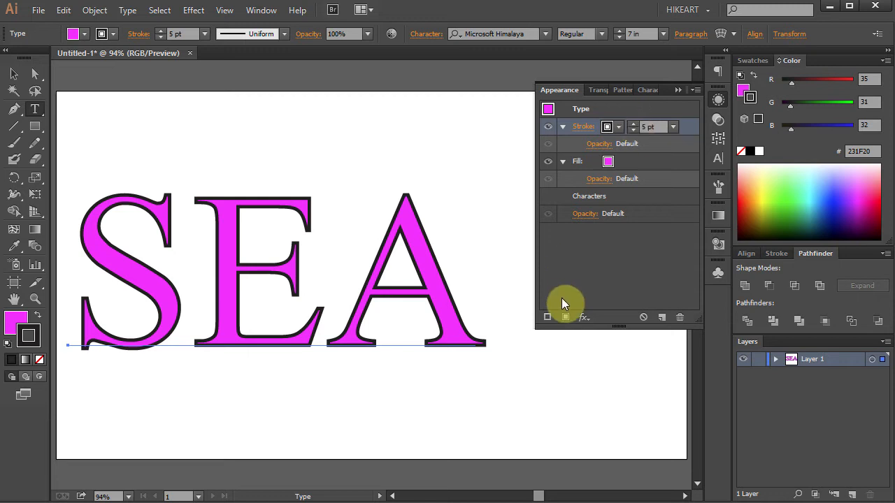
left_click(549, 318)
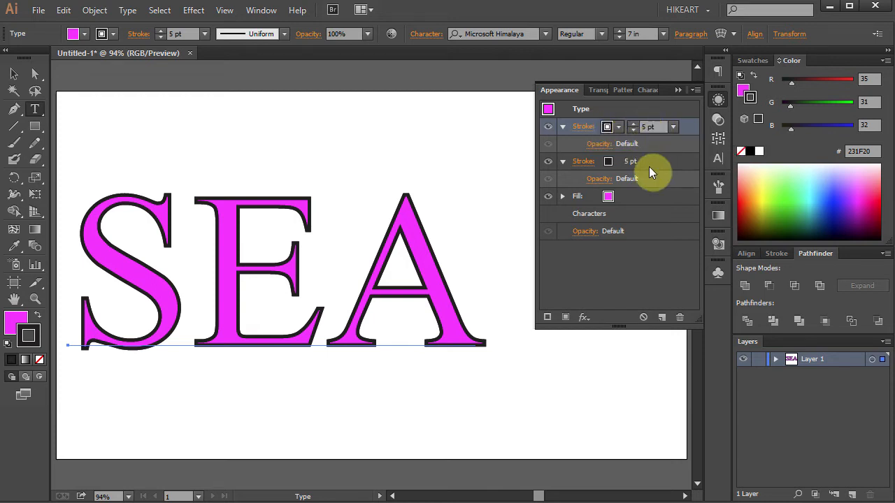
Step: Colour the top 5 pt stroke green, toggling its visibility to check it
left_click(621, 128)
left_click(538, 155)
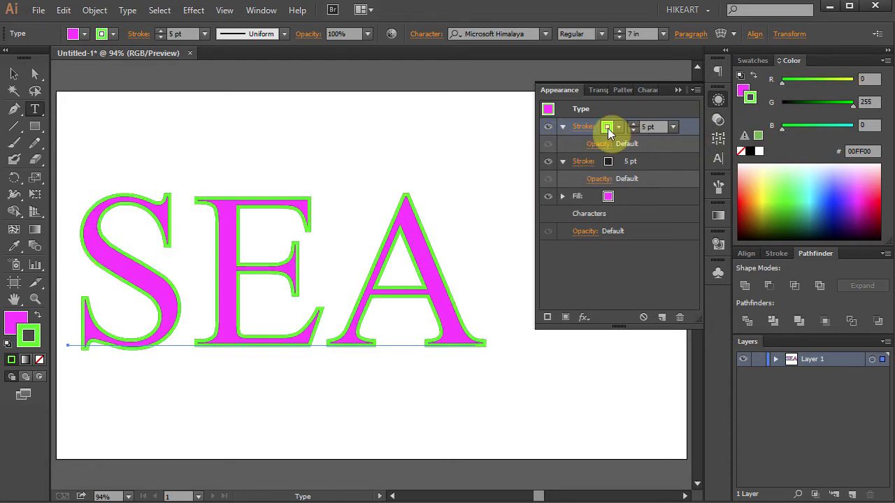
left_click(549, 128)
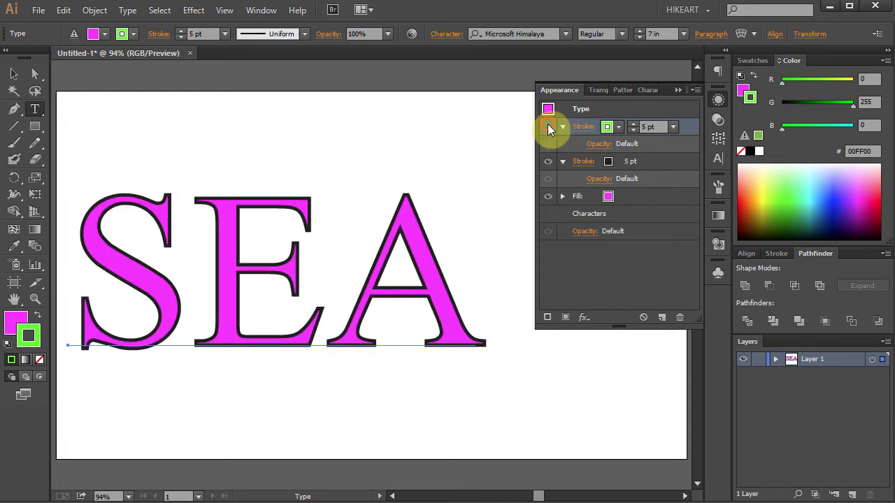
left_click(548, 126)
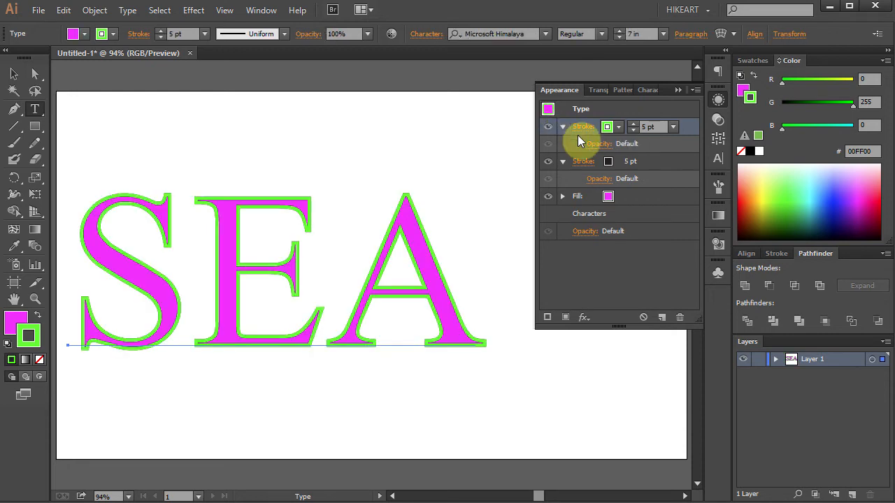
Step: Raise the lower dark stroke's weight to 11 pt so it shows around the green one
left_click(630, 162)
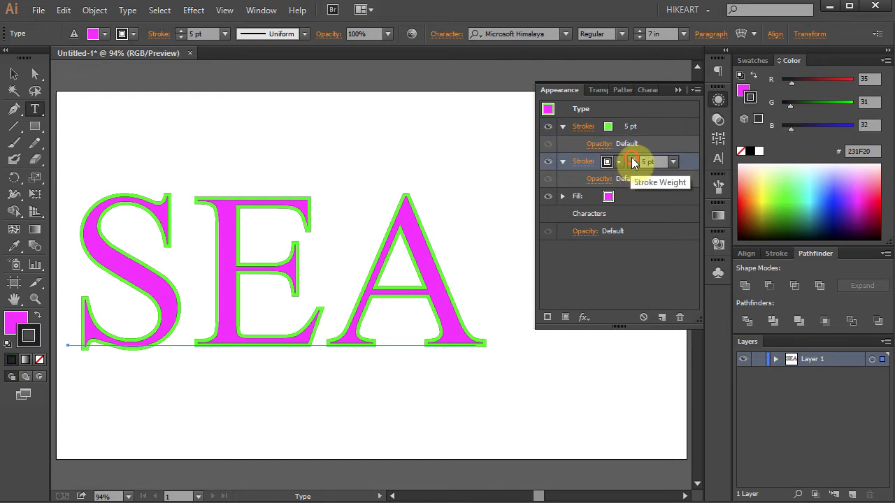
left_click(634, 159)
left_click(634, 159)
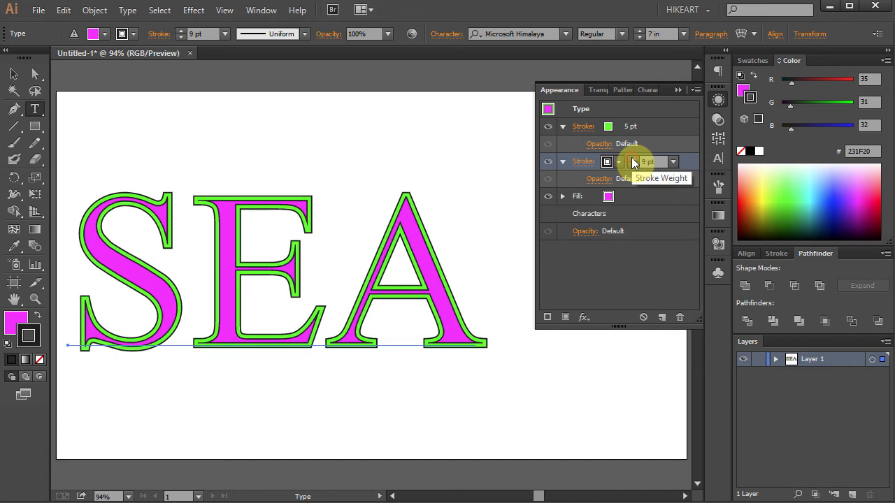
left_click(634, 159)
left_click(634, 158)
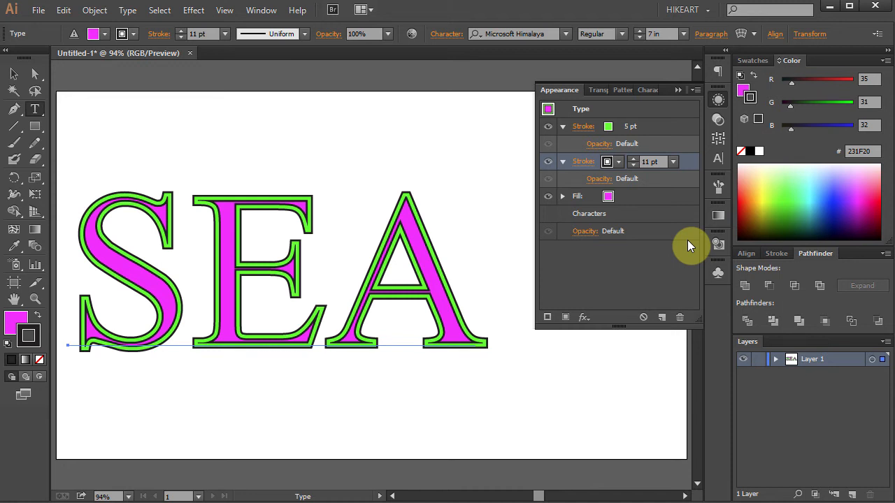
left_click(657, 127)
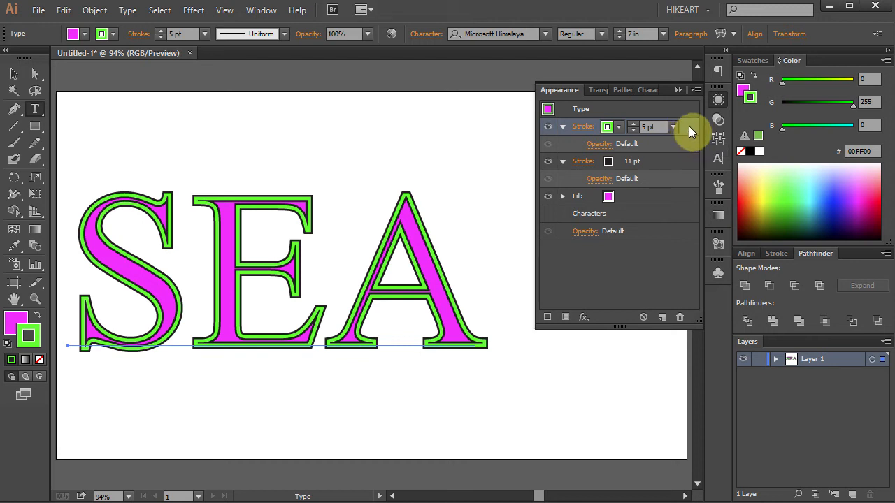
Step: Reorder the green stroke below Characters and the 11 pt dark stroke below the green one
left_click_drag(689, 125, 678, 217)
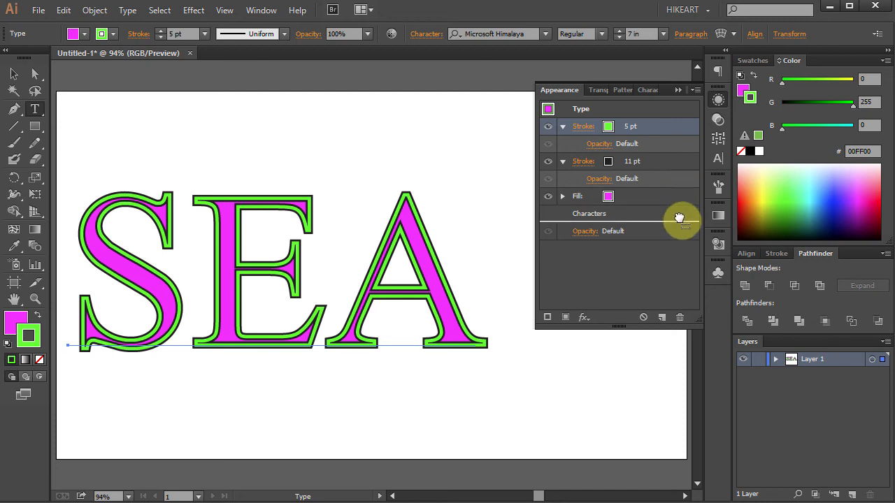
left_click_drag(678, 218, 678, 218)
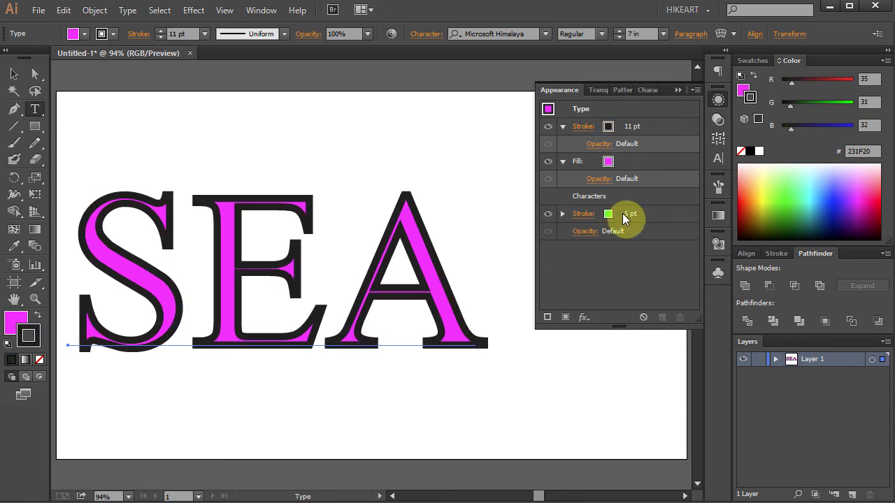
left_click(660, 126)
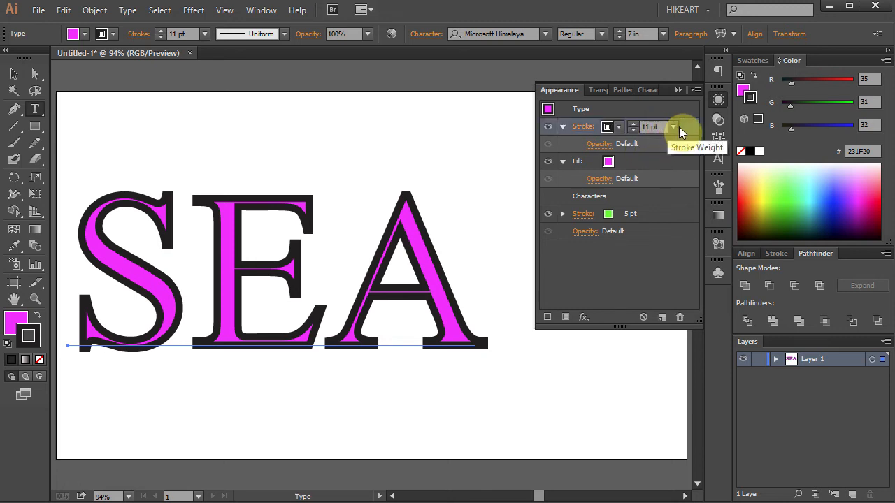
left_click_drag(689, 128, 682, 226)
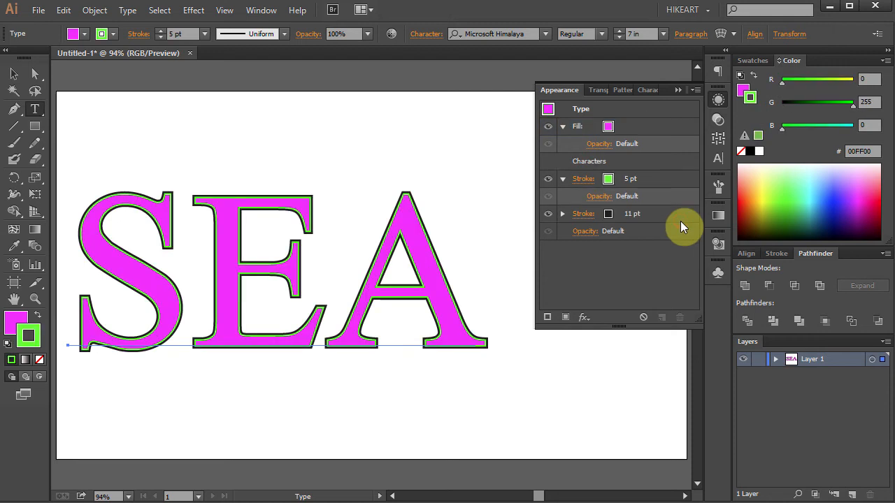
left_click(633, 214)
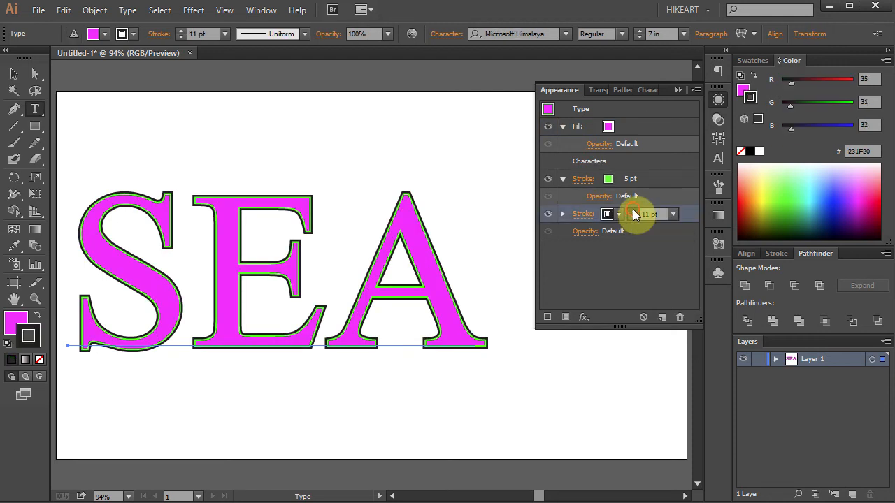
Step: Set the dark outer stroke to 16 pt and the green inner stroke to 8 pt
left_click(633, 211)
left_click(633, 211)
left_click(633, 211)
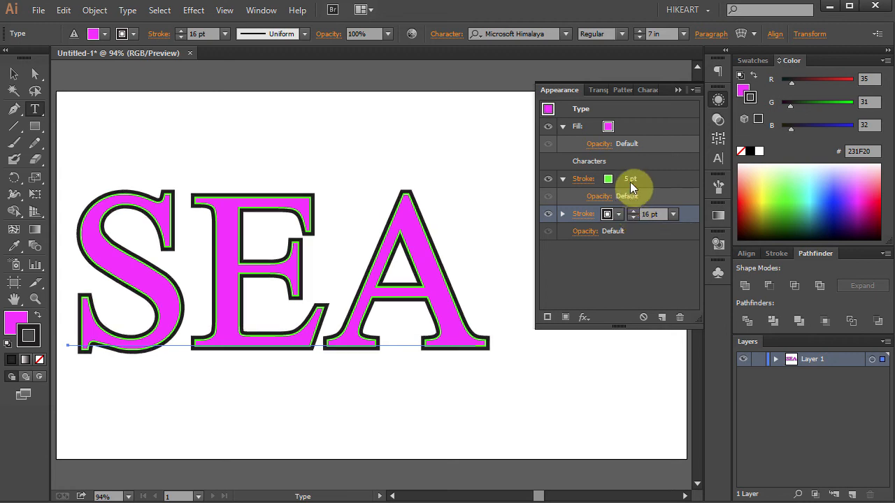
left_click(631, 181)
left_click(634, 177)
left_click(634, 177)
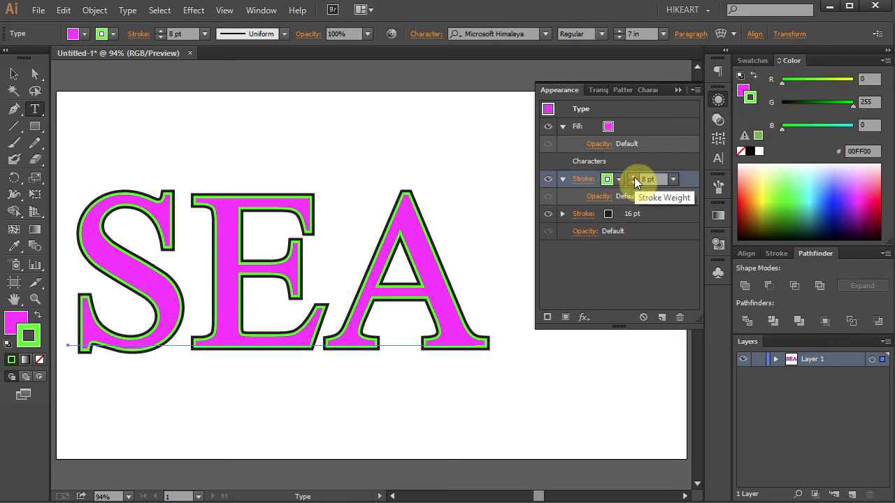
left_click(662, 256)
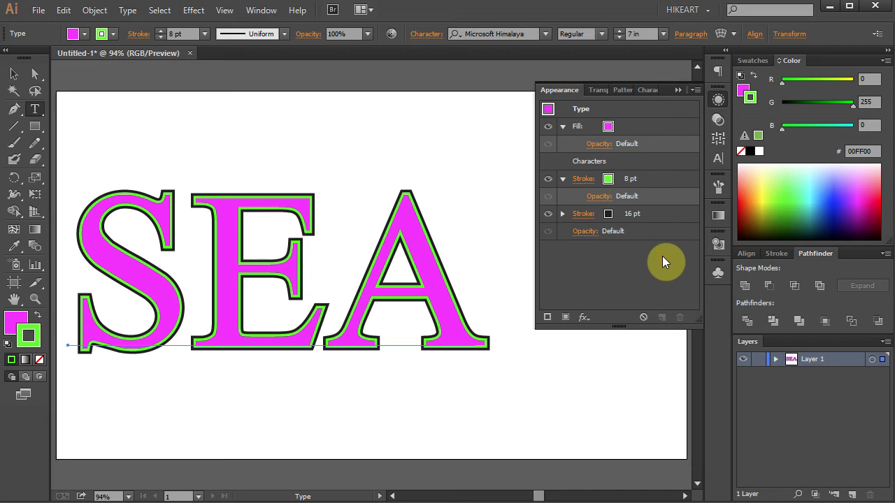
left_click(608, 214)
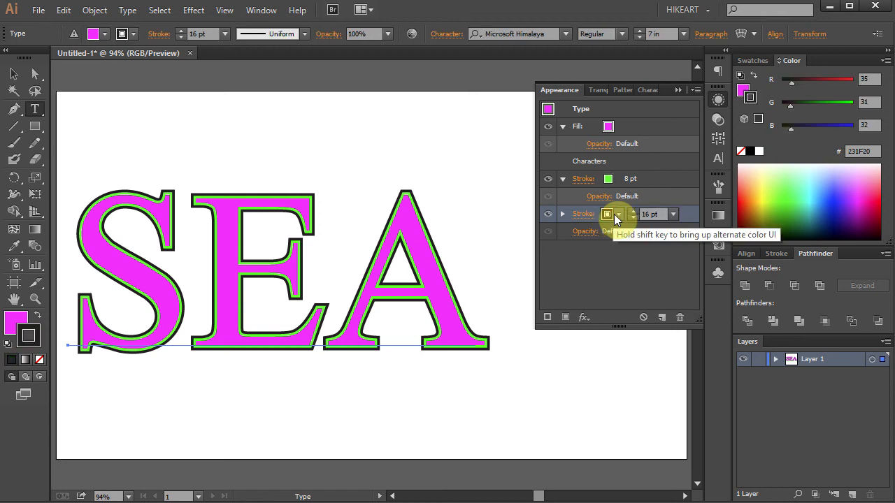
Step: Make the 16 pt outer stroke blue and the 8 pt inner stroke blue from the swatches
left_click(619, 215)
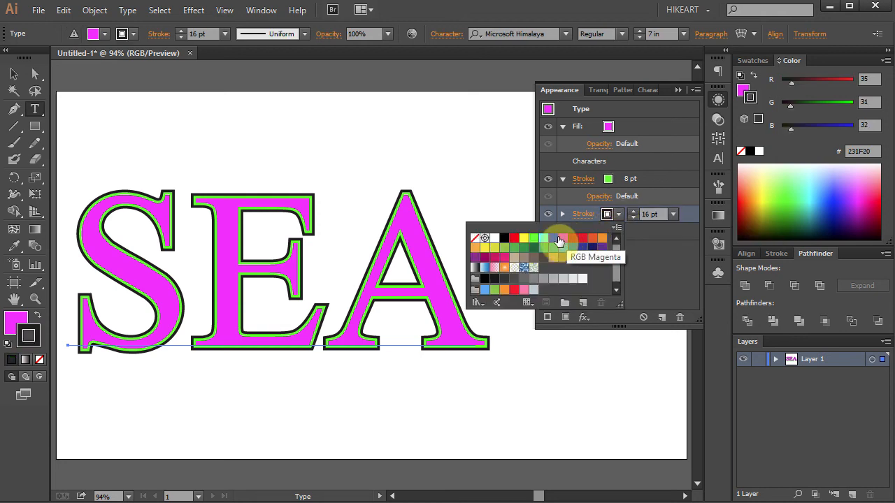
left_click(554, 240)
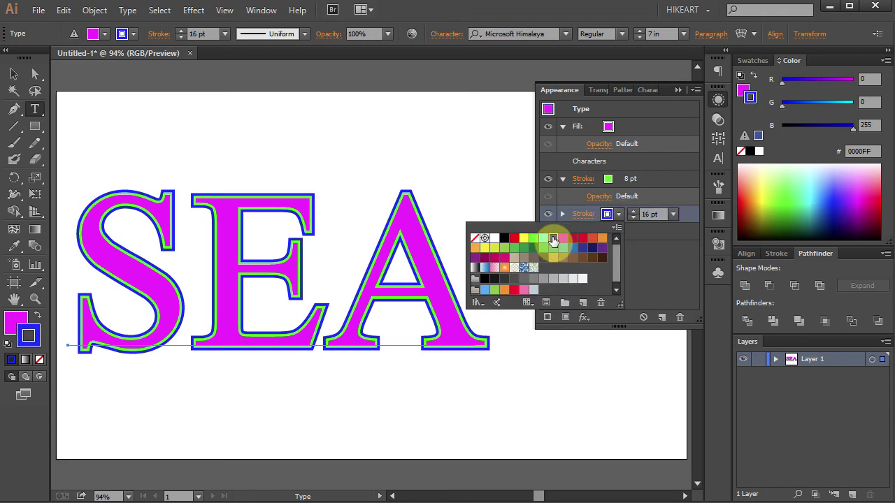
left_click(653, 181)
left_click(609, 179)
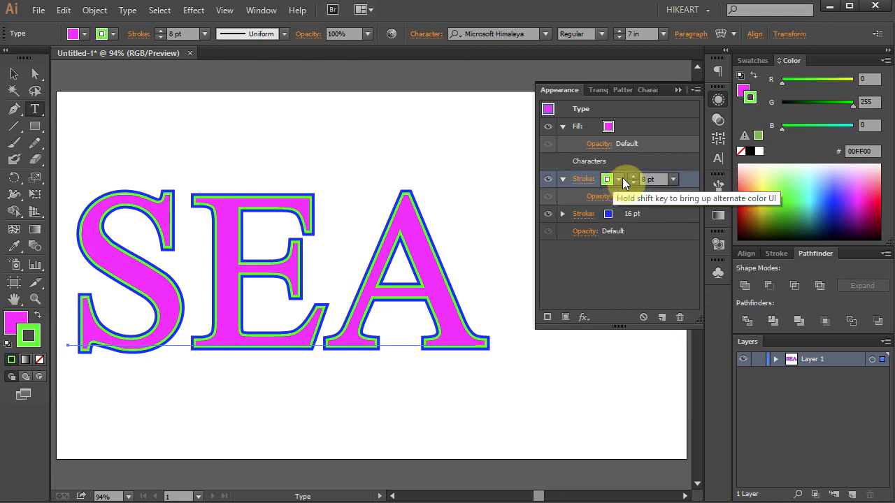
left_click(620, 180)
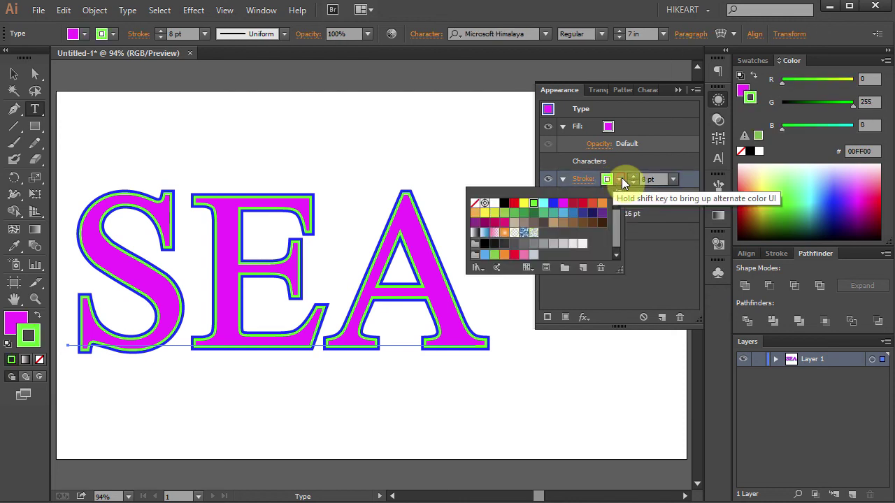
left_click(552, 204)
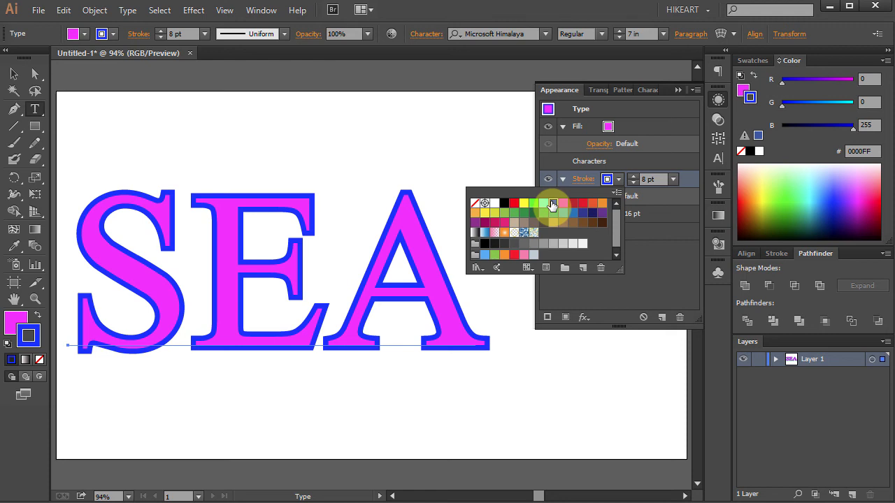
Step: Lighten the inner stroke to cyan-blue by raising its G slider to about 223
left_click(618, 179)
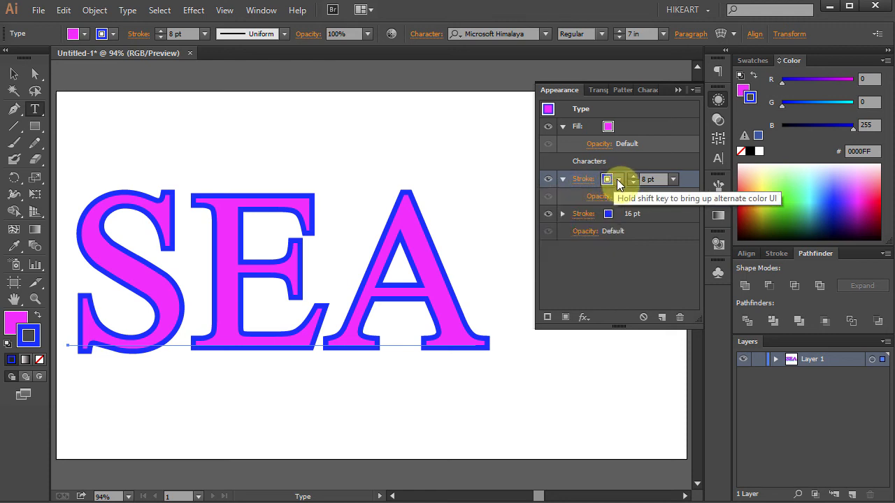
left_click(621, 181)
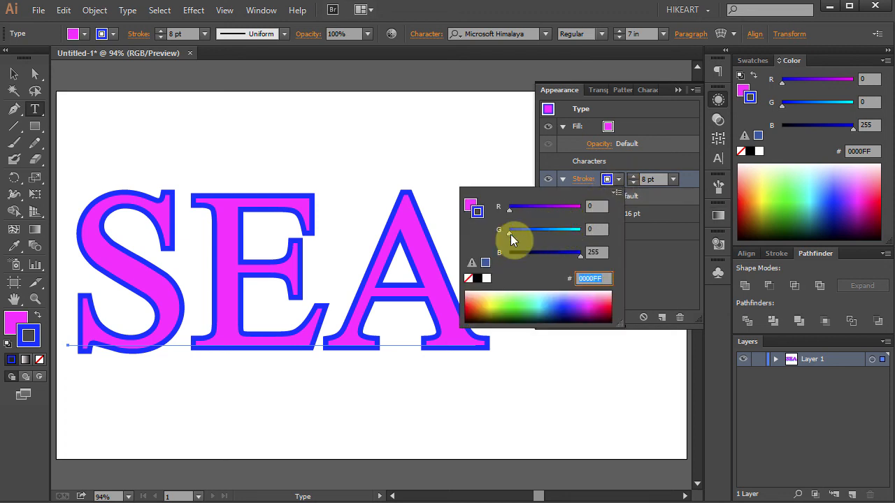
left_click_drag(510, 235, 573, 236)
left_click(637, 241)
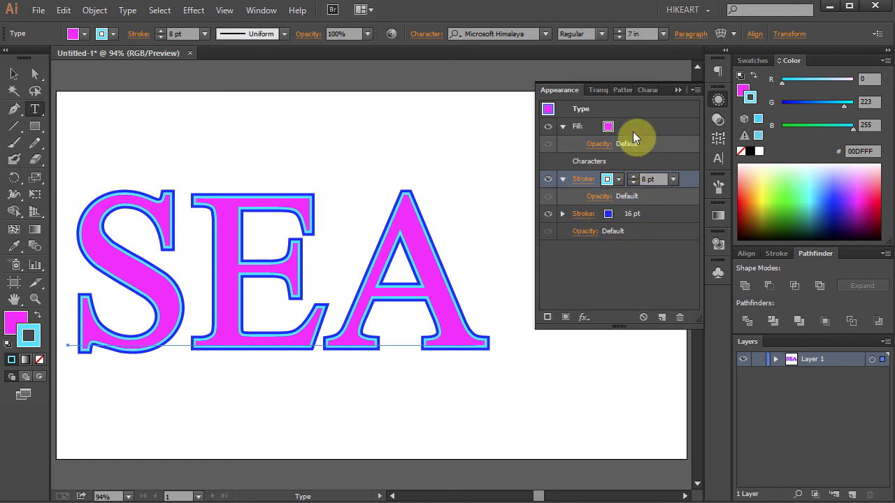
Step: Give the SEA letters an RGB Blue fill via the Appearance fill swatch
left_click(609, 127)
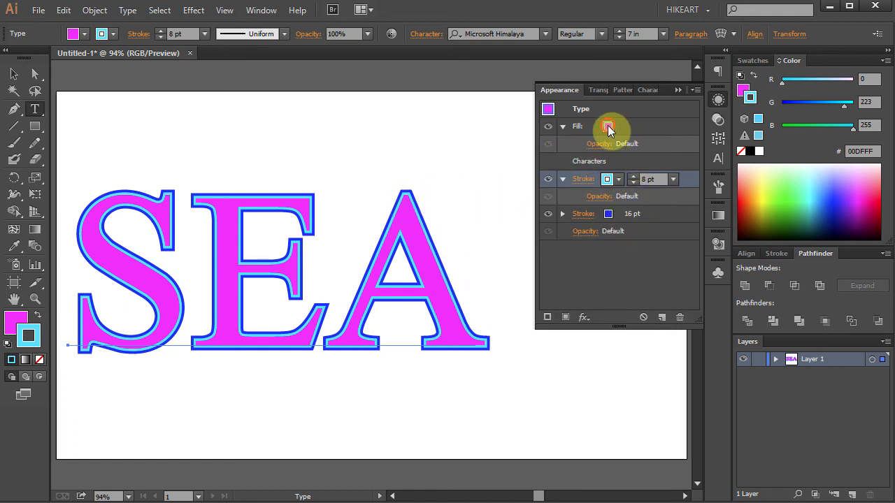
left_click(617, 126)
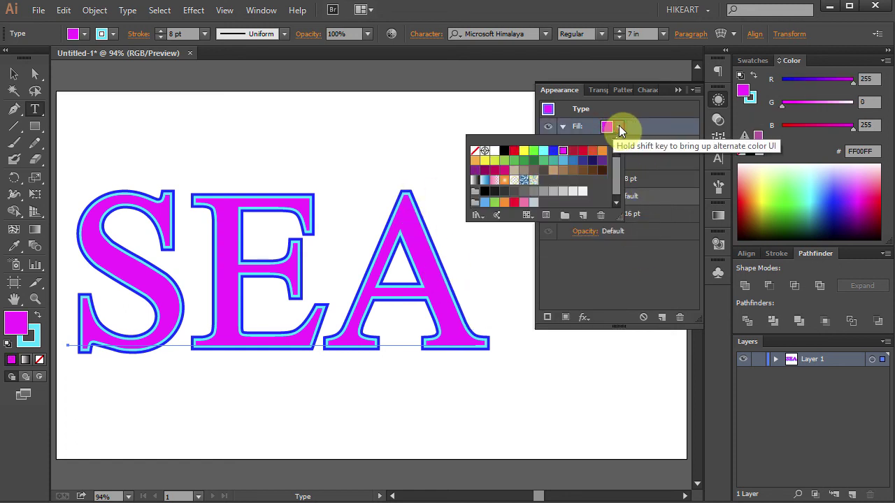
left_click(555, 154)
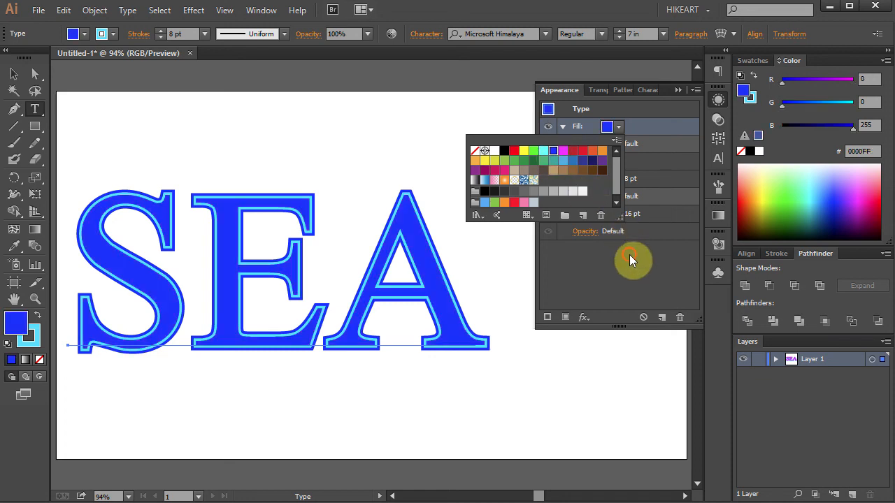
left_click(629, 254)
left_click(678, 91)
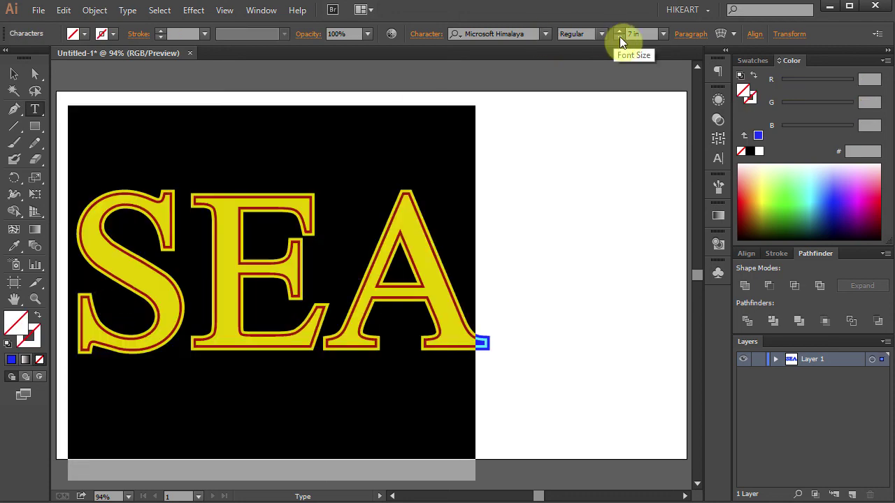
Step: Reduce the size of the SEA text
left_click(618, 37)
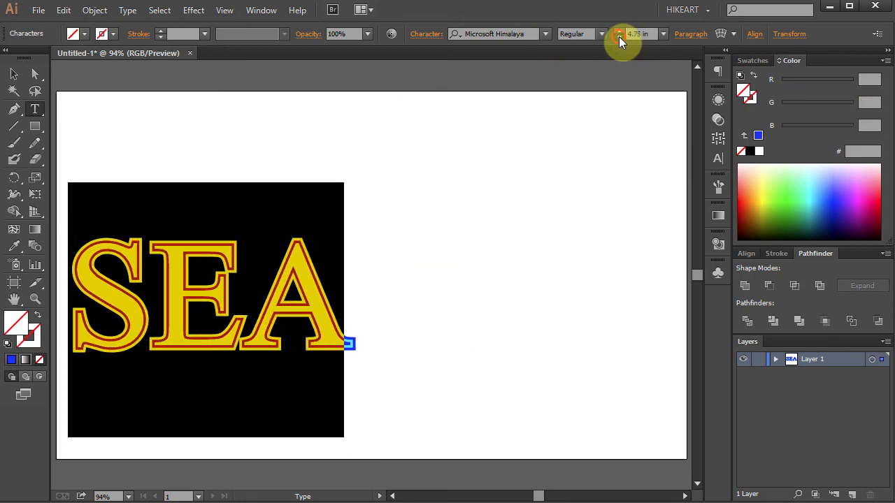
left_click(545, 33)
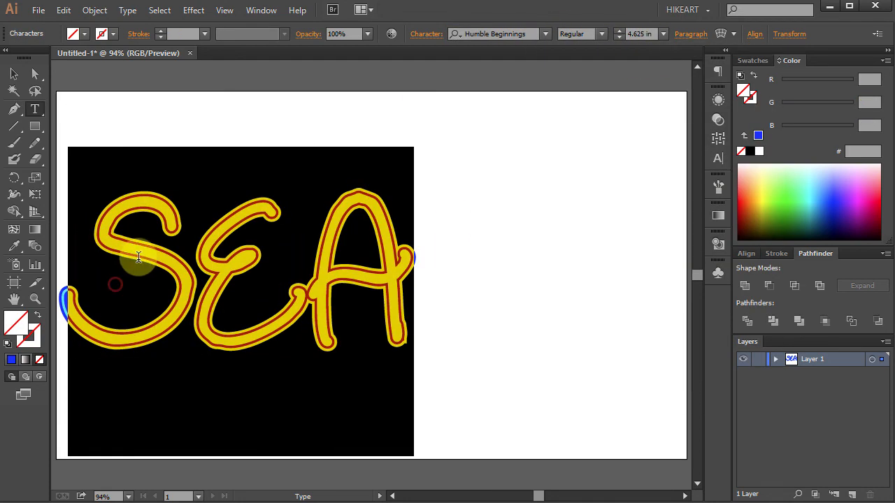